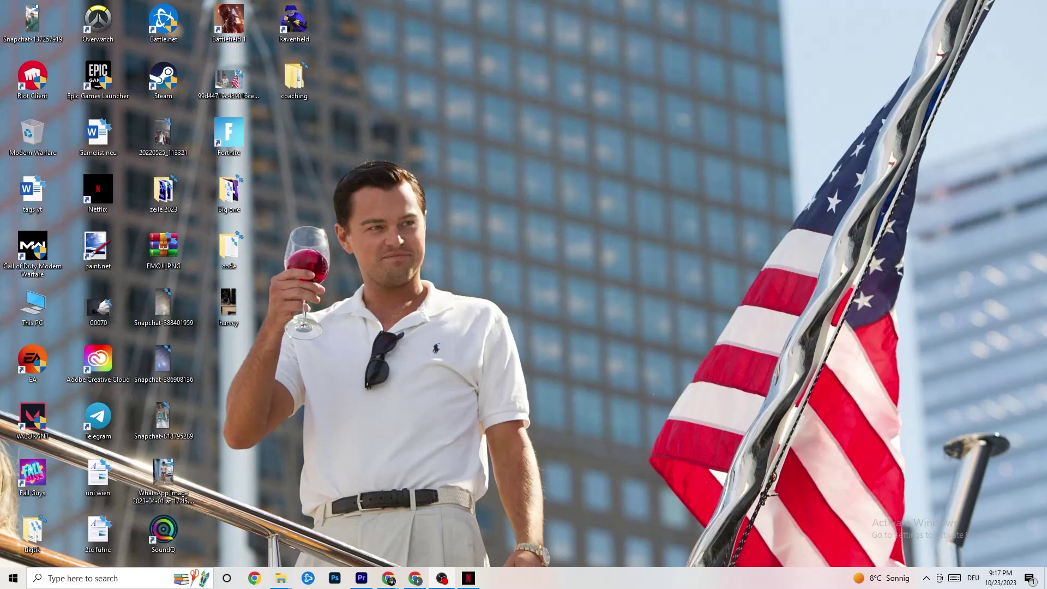
Open Settings from Start and go to the System Display page showing monitors 1 and 2
{"action": "left_click", "coordinate": [2, 584]}
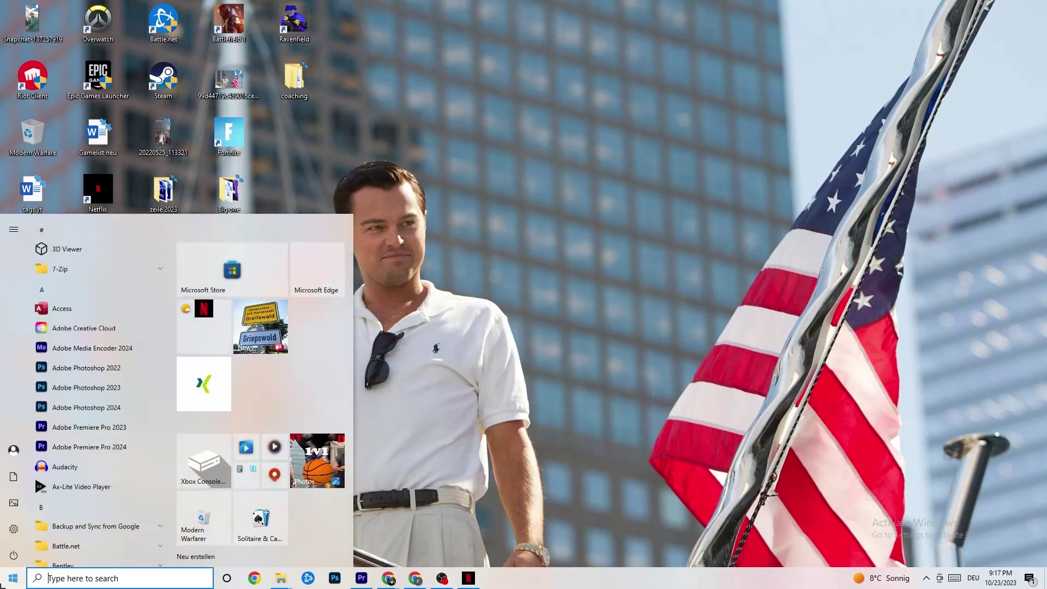
{"action": "left_click", "coordinate": [16, 533]}
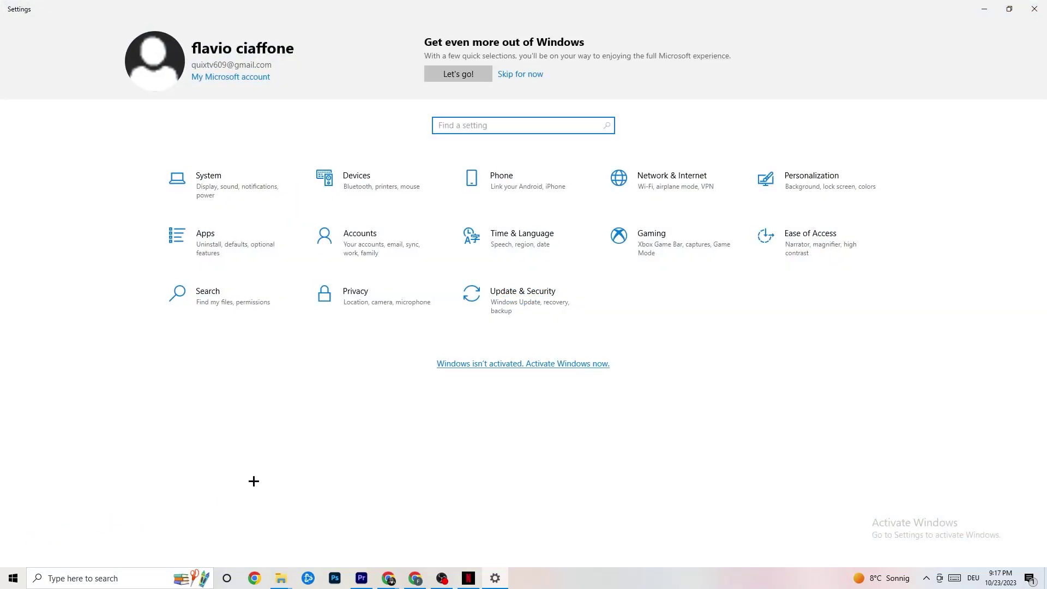
{"action": "left_click", "coordinate": [225, 189]}
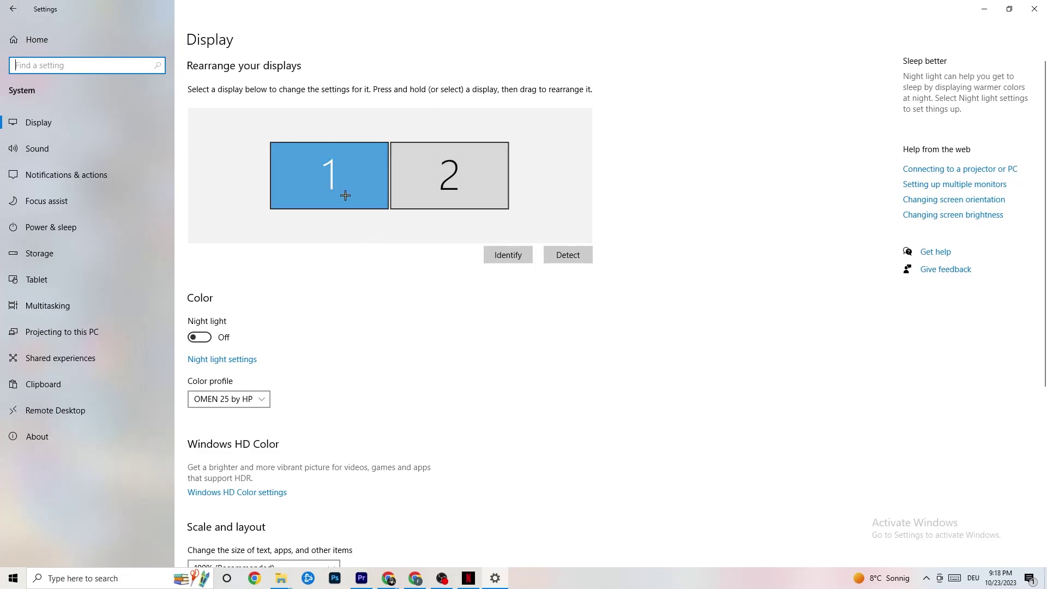
{"action": "scroll", "coordinate": [327, 212], "scroll_direction": "down", "scroll_amount": 5}
Check the colour profile options and keep the display scale at 100%
{"action": "left_click", "coordinate": [229, 144]}
{"action": "left_click", "coordinate": [295, 132]}
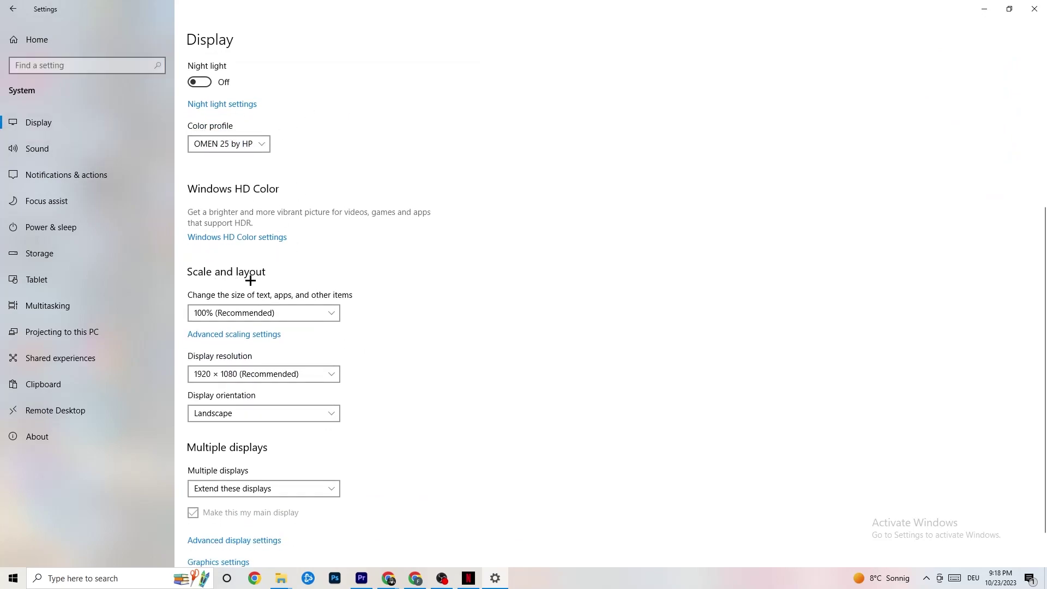
{"action": "left_click", "coordinate": [321, 312]}
{"action": "left_click", "coordinate": [449, 268]}
Keep the resolution at 1920 × 1080 and open the Storage overview for drive C:
{"action": "left_click", "coordinate": [279, 376]}
{"action": "left_click", "coordinate": [350, 371]}
{"action": "left_click", "coordinate": [330, 373]}
{"action": "left_click", "coordinate": [444, 341]}
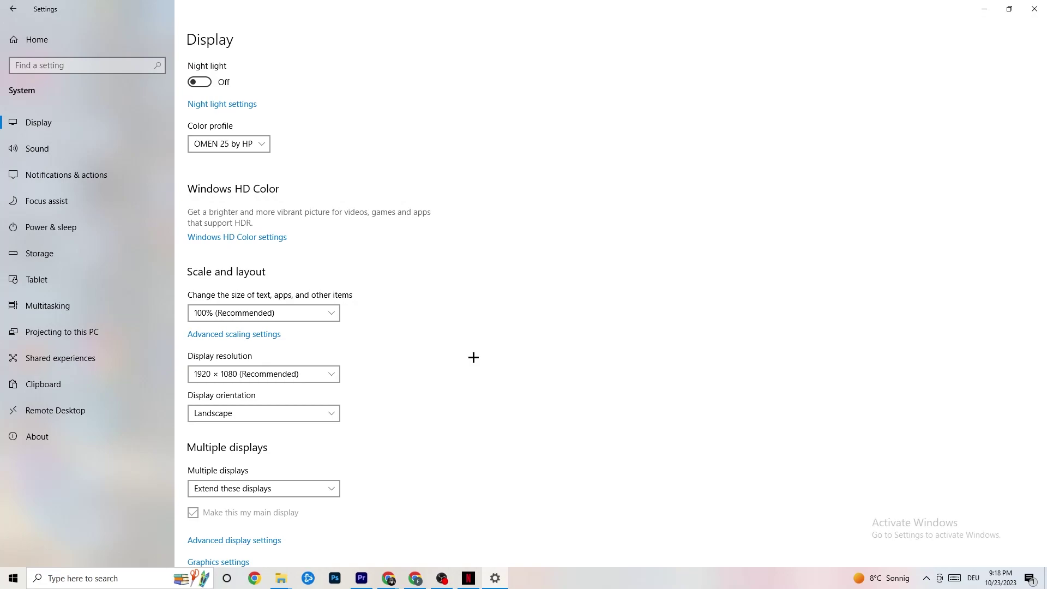
{"action": "left_click", "coordinate": [327, 374]}
{"action": "left_click", "coordinate": [406, 356]}
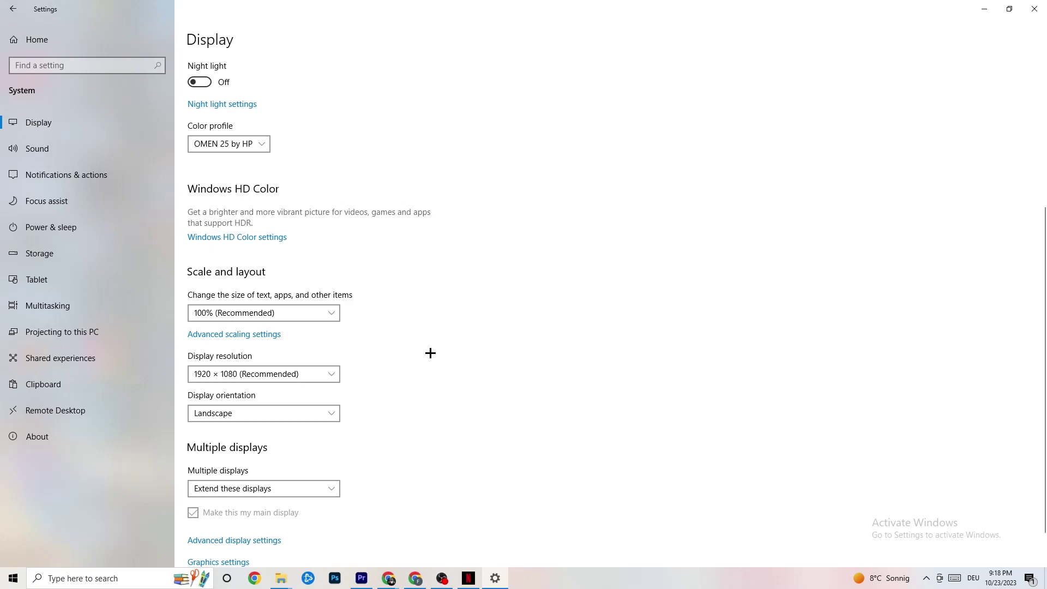
{"action": "left_click", "coordinate": [68, 262]}
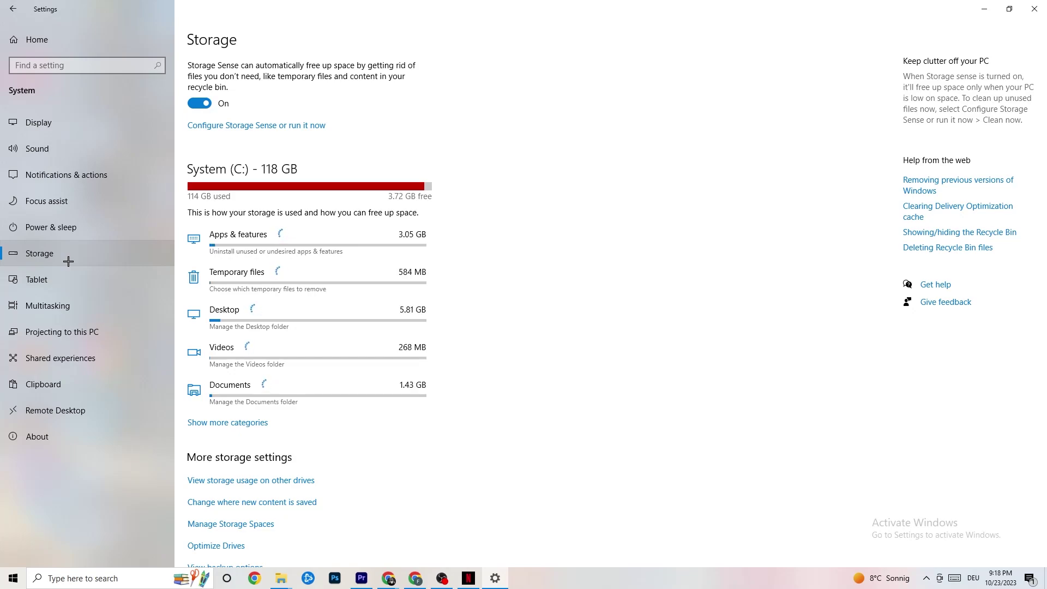
Confirm Storage Sense runs weekly with 14-day recycle bin cleanup, then return to System Display
{"action": "left_click", "coordinate": [302, 127]}
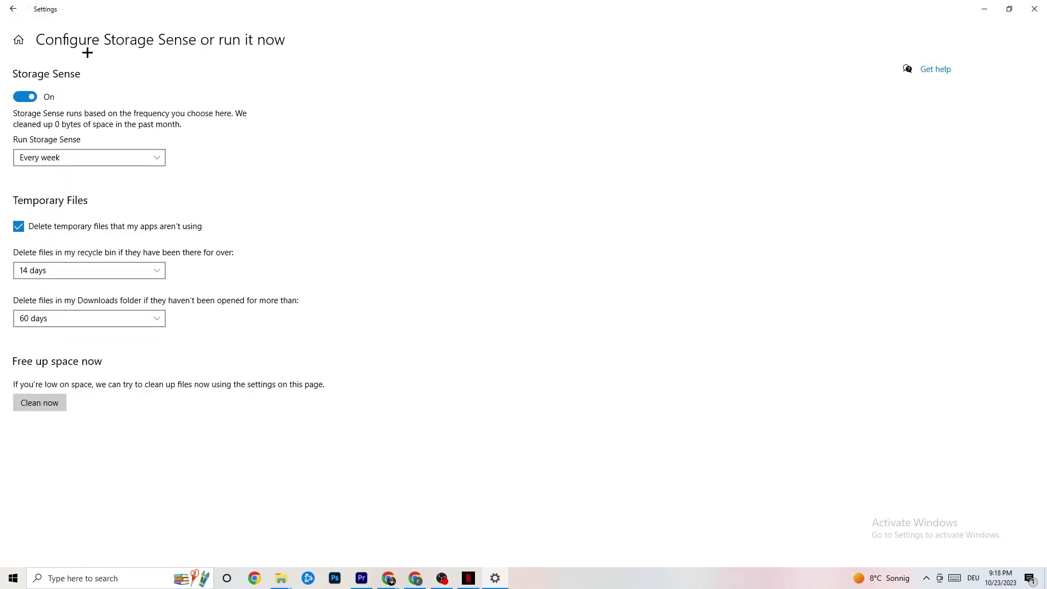
{"action": "left_click", "coordinate": [52, 270]}
{"action": "left_click", "coordinate": [206, 217]}
{"action": "left_click", "coordinate": [98, 157]}
{"action": "left_click", "coordinate": [275, 142]}
{"action": "left_click", "coordinate": [9, 5]}
{"action": "left_click", "coordinate": [186, 180]}
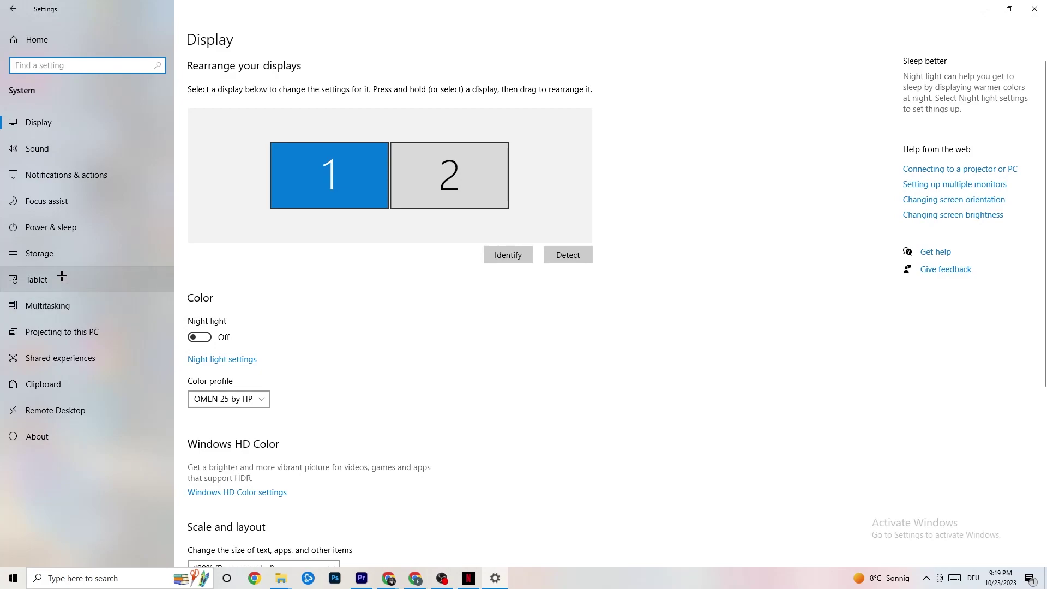
Check the Balanced power plan, with screen off after 10 minutes and sleep after 30 minutes
{"action": "left_click", "coordinate": [36, 224]}
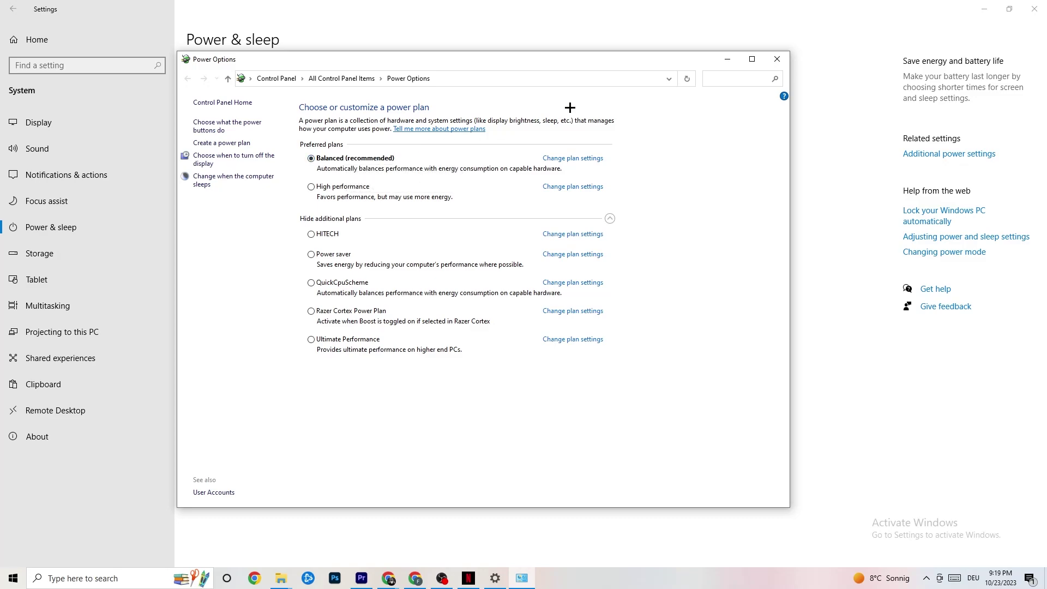
{"action": "left_click", "coordinate": [779, 62]}
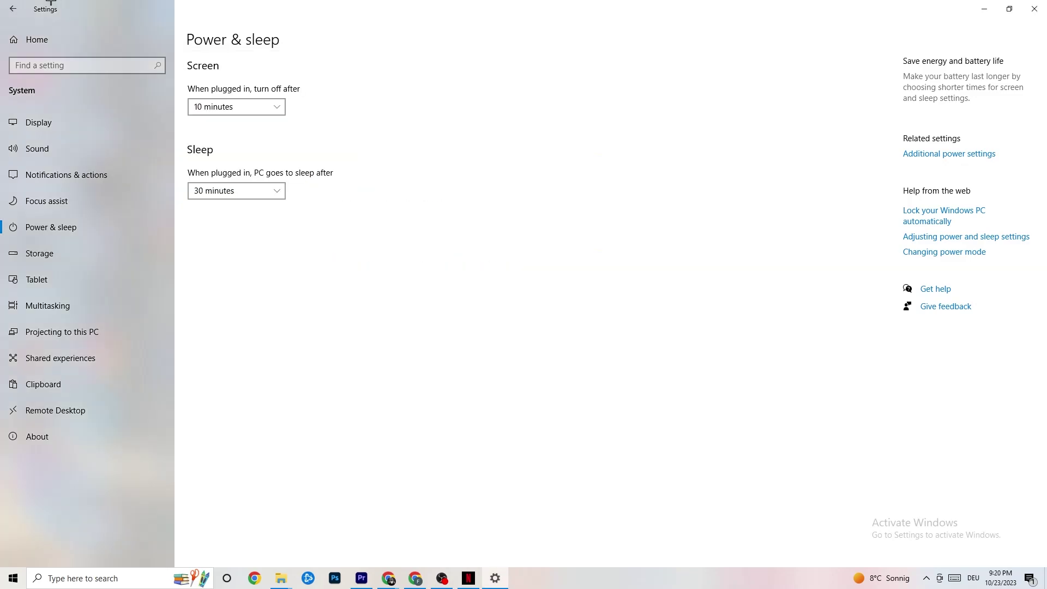
Go to the Gaming settings and confirm Xbox Game Bar is off
{"action": "left_click", "coordinate": [18, 8]}
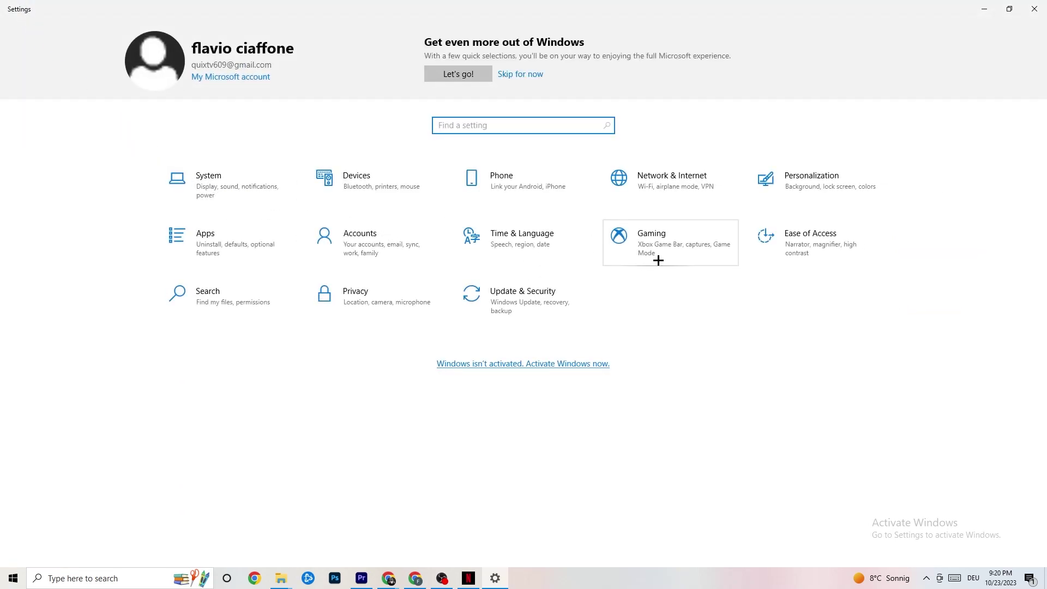
{"action": "left_click", "coordinate": [664, 256]}
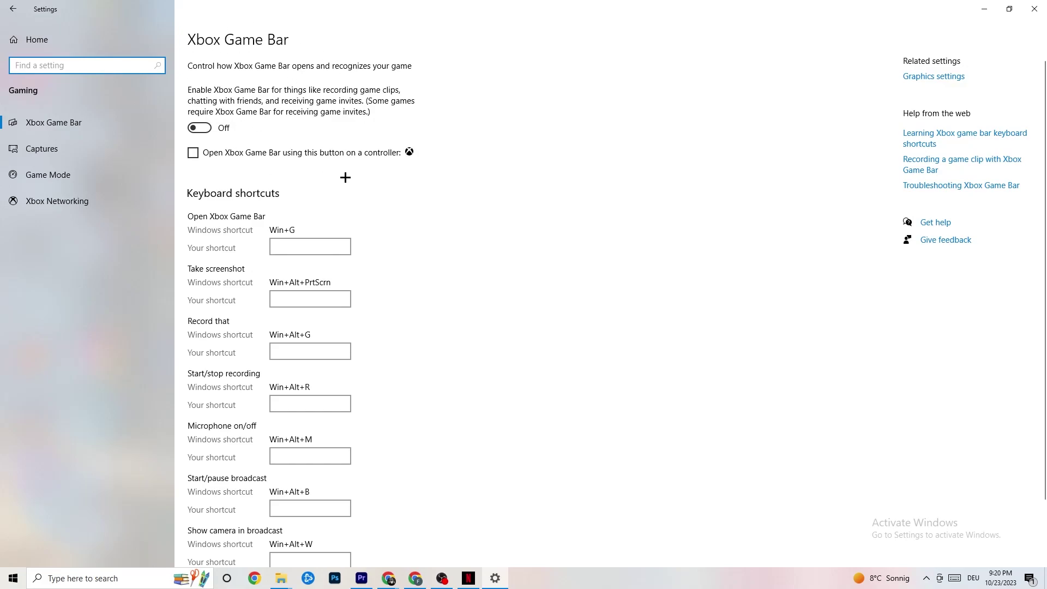
{"action": "scroll", "coordinate": [349, 185], "scroll_direction": "down", "scroll_amount": 3}
{"action": "scroll", "coordinate": [327, 262], "scroll_direction": "up", "scroll_amount": 3}
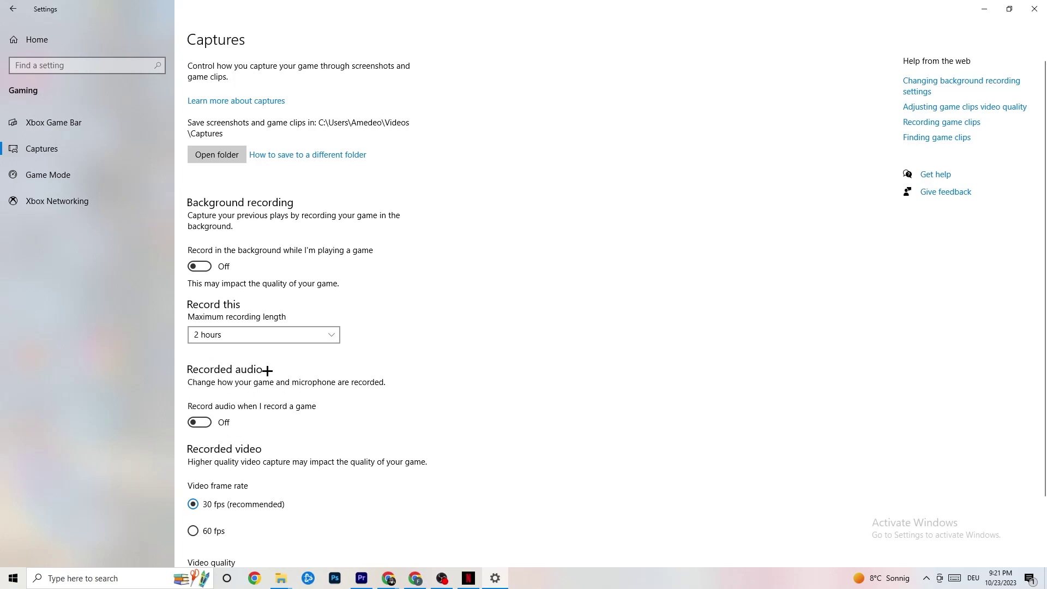
Verify Game Mode is switched On, then go back to the Settings home page
{"action": "scroll", "coordinate": [278, 381], "scroll_direction": "down", "scroll_amount": 3}
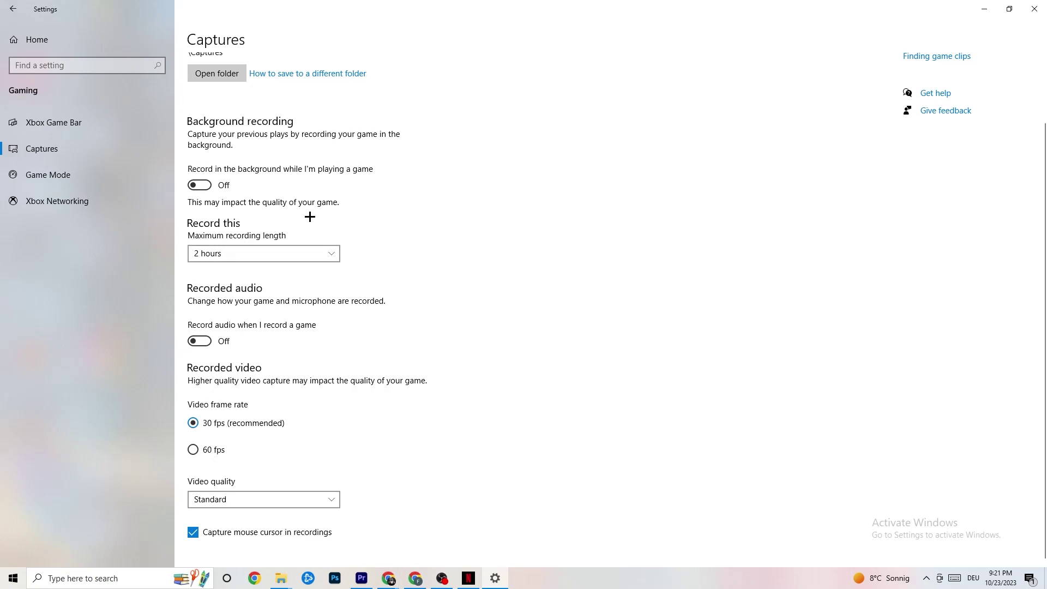
{"action": "left_click", "coordinate": [76, 176]}
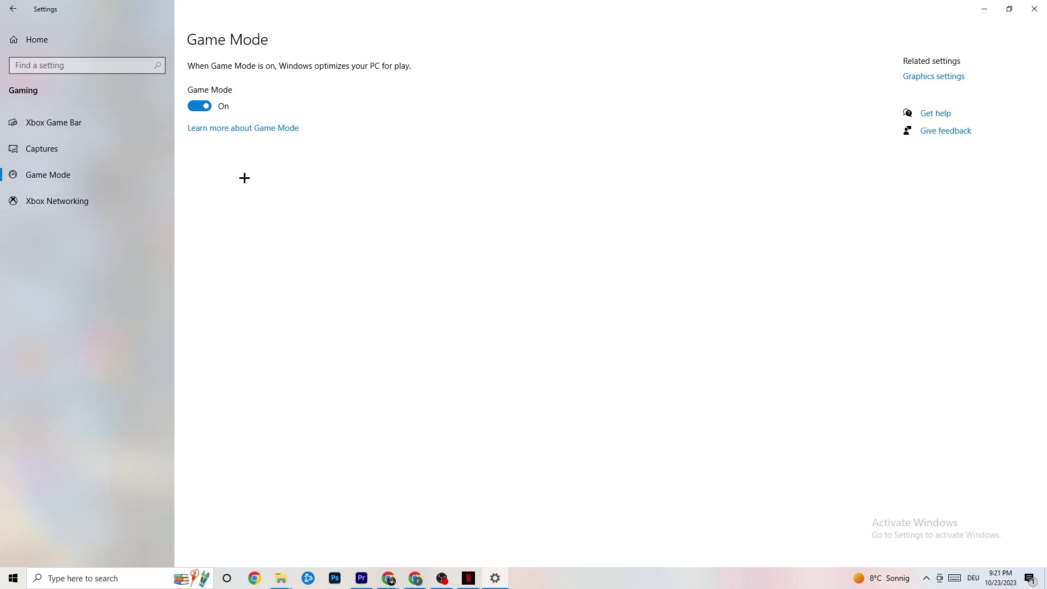
{"action": "left_click", "coordinate": [17, 9]}
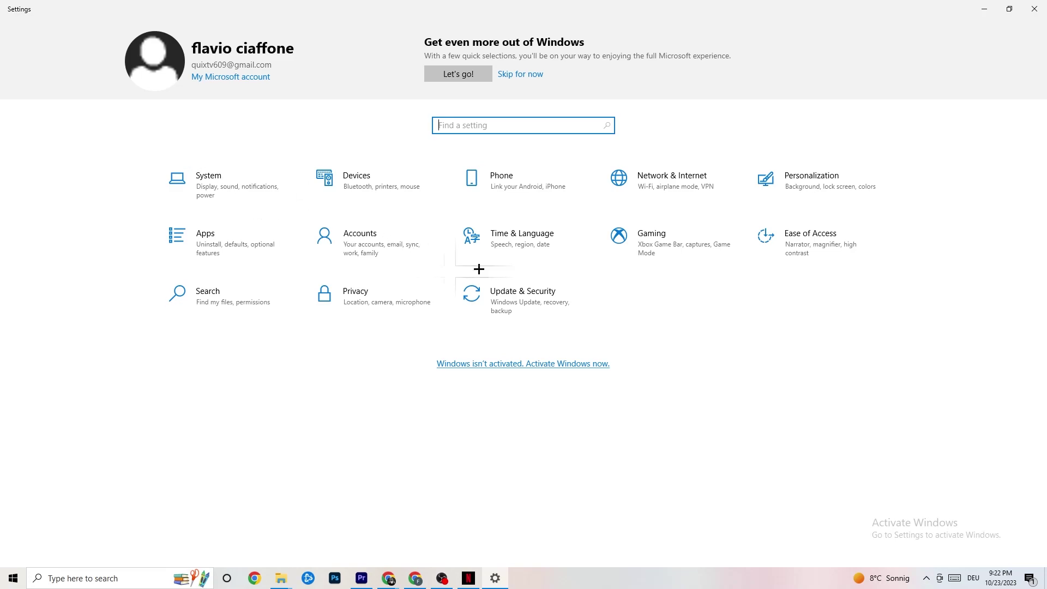
Confirm Windows Update reports the PC up to date, then go to Troubleshoot
{"action": "left_click", "coordinate": [541, 310]}
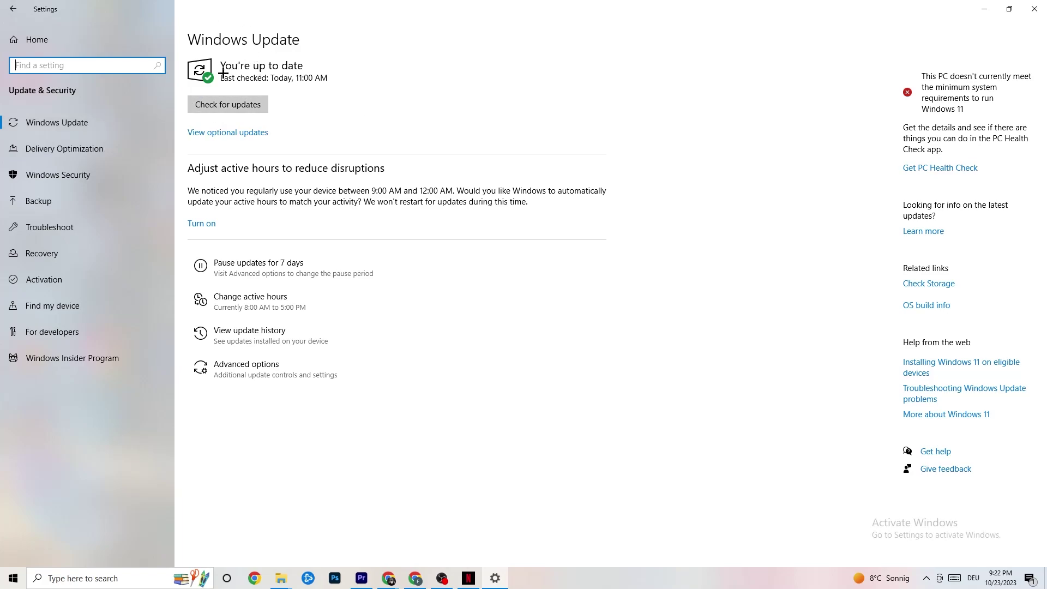
{"action": "left_click", "coordinate": [305, 81]}
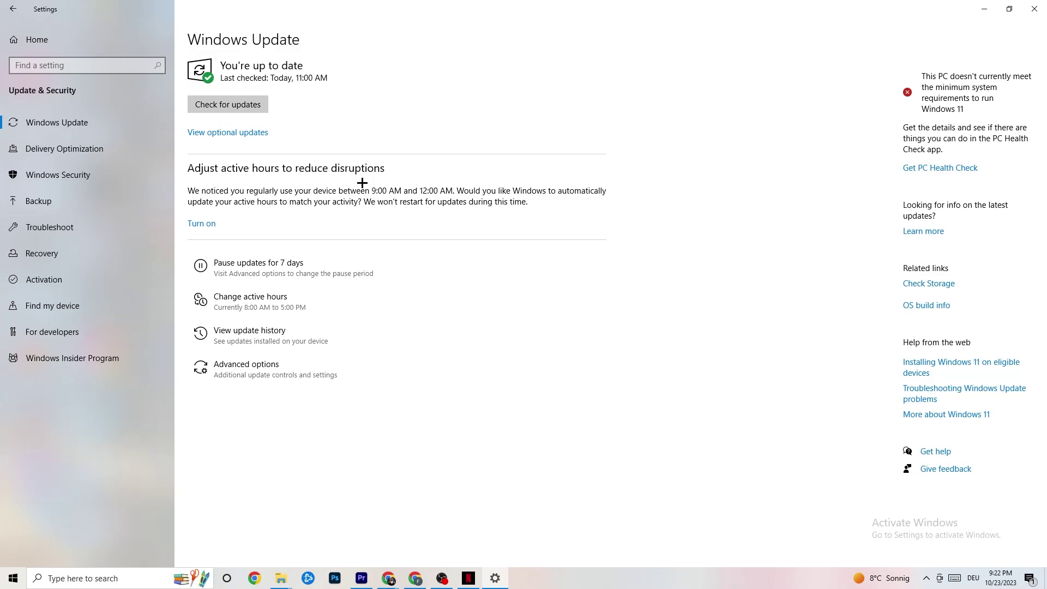
{"action": "left_click", "coordinate": [94, 229]}
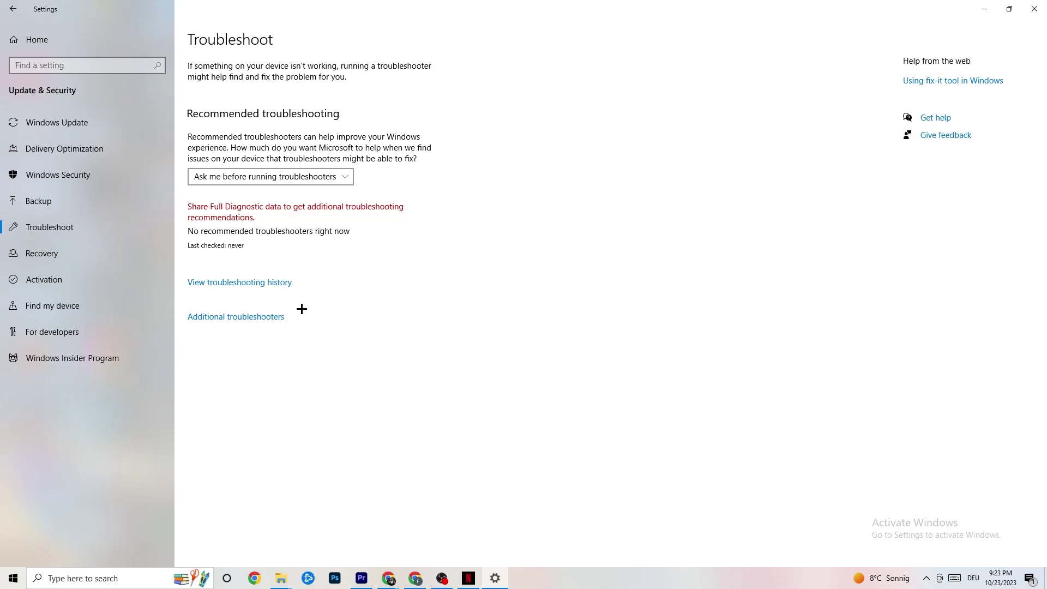
Close the Settings window to reveal the desktop
{"action": "left_click", "coordinate": [1031, 4]}
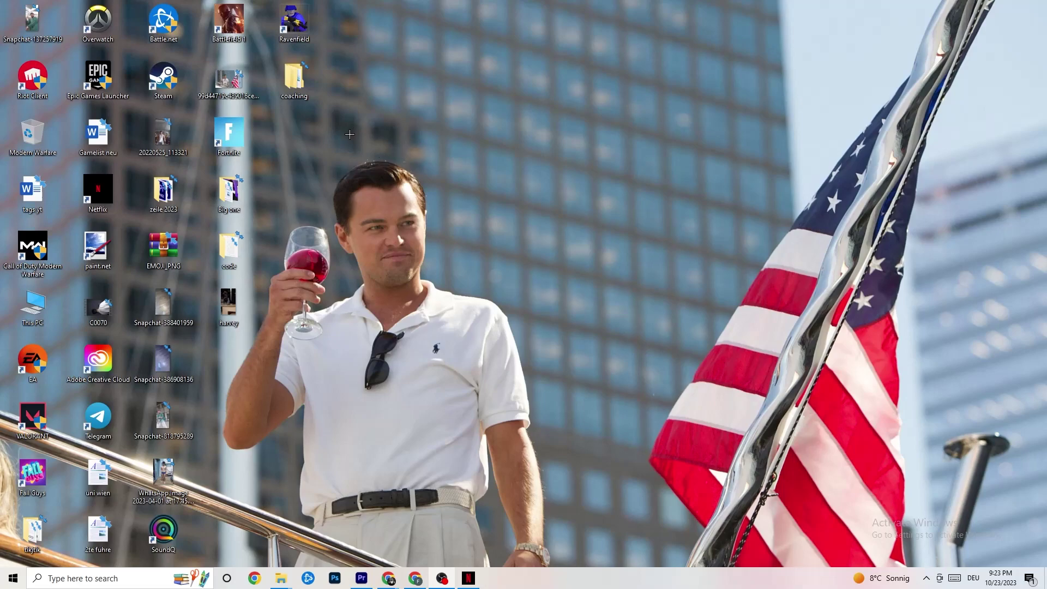
Move the Steam shortcut to the desktop centre and bring up its context menu
{"action": "left_click_drag", "start_coordinate": [163, 79], "coordinate": [556, 192]}
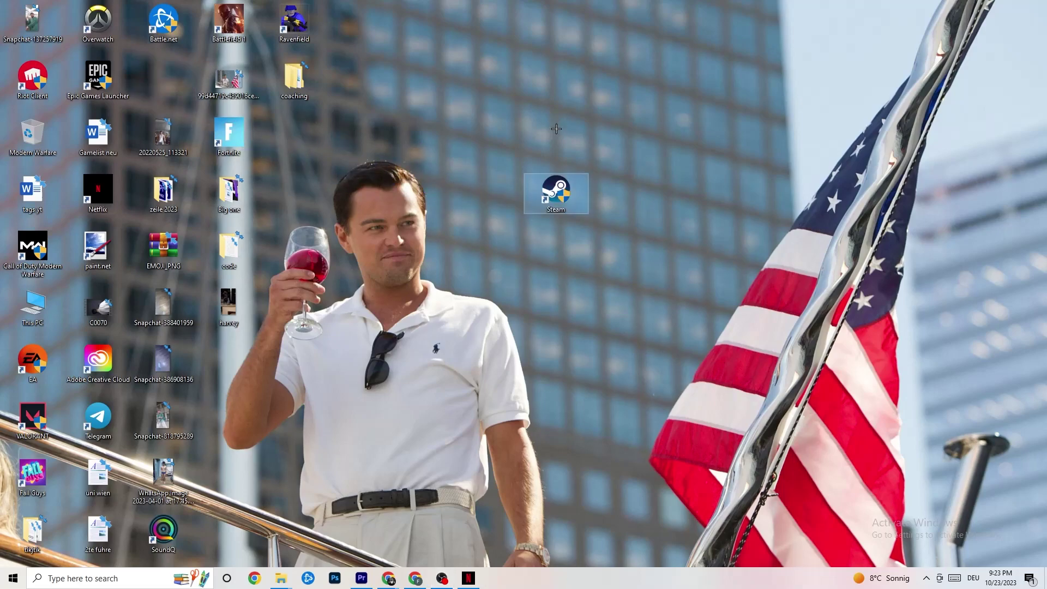
{"action": "right_click", "coordinate": [555, 198]}
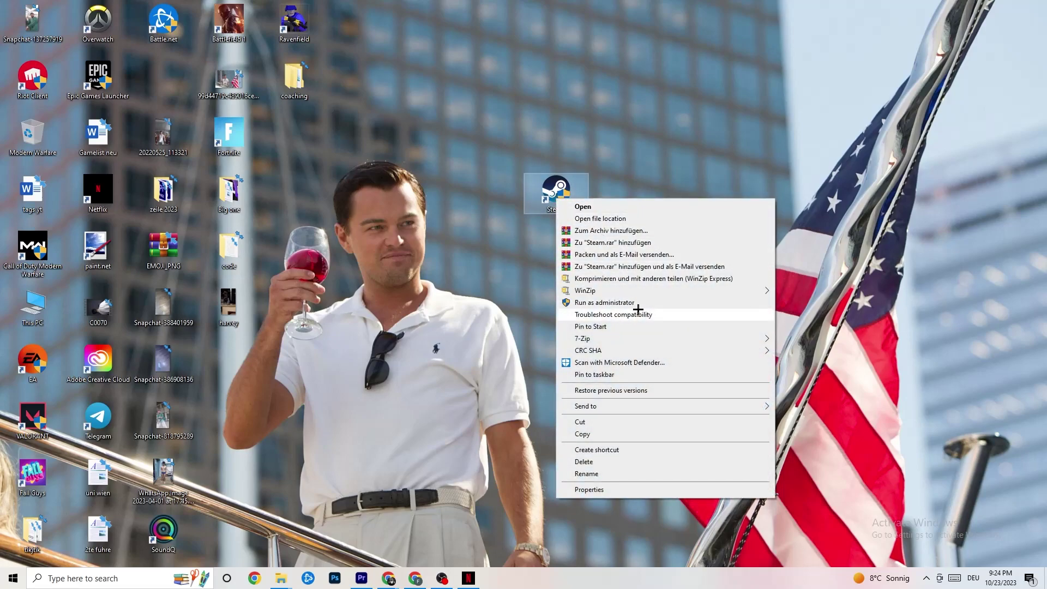
{"action": "left_click", "coordinate": [455, 273]}
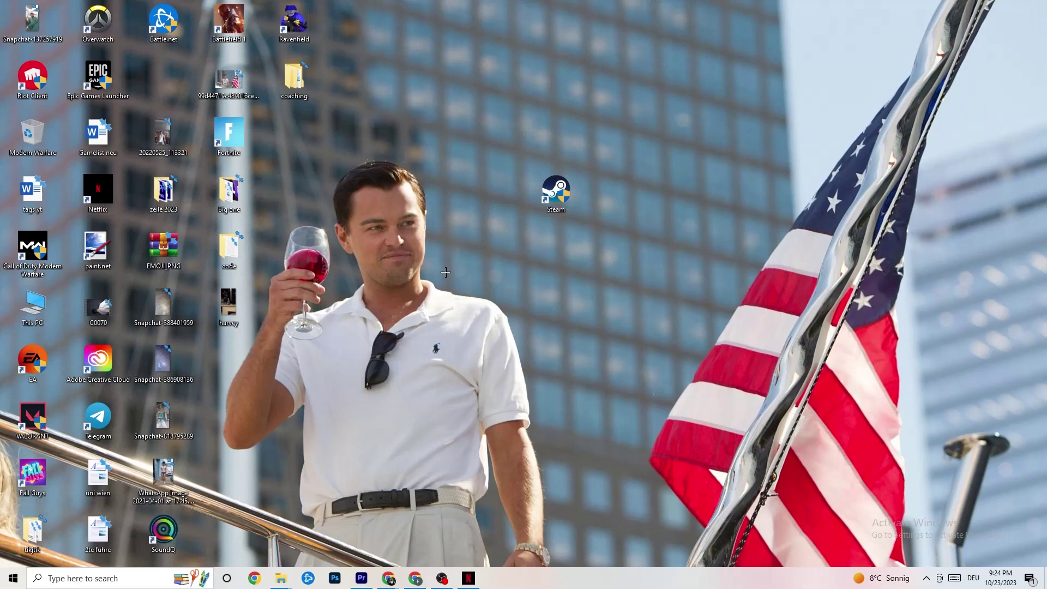
{"action": "left_click_drag", "start_coordinate": [547, 196], "coordinate": [482, 196]}
{"action": "right_click", "coordinate": [481, 195]}
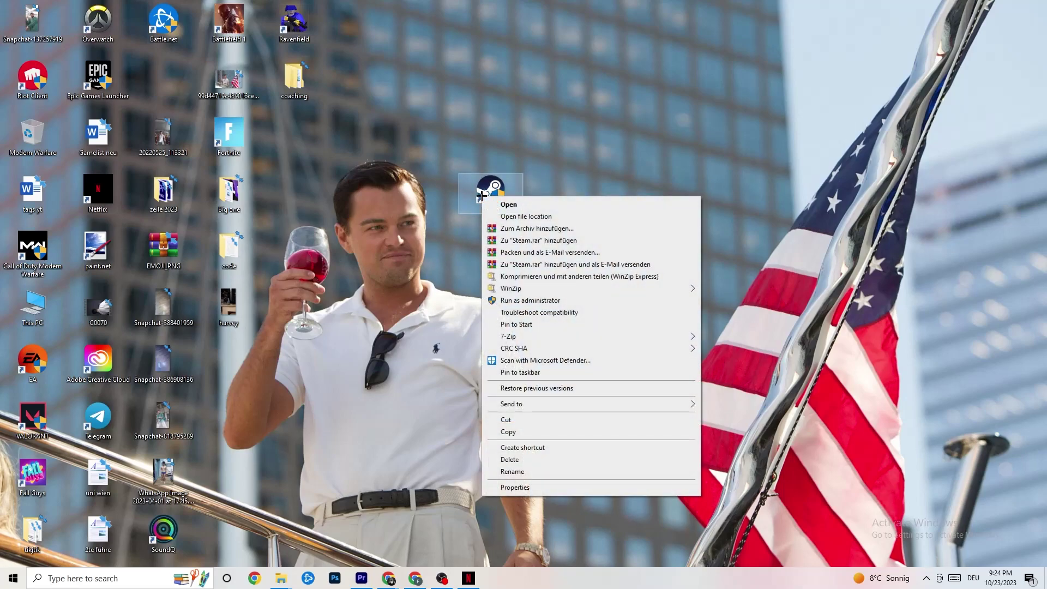
Keep the Steam shortcut on Windows 8 compatibility mode with Run as administrator, and save
{"action": "left_click", "coordinate": [538, 492]}
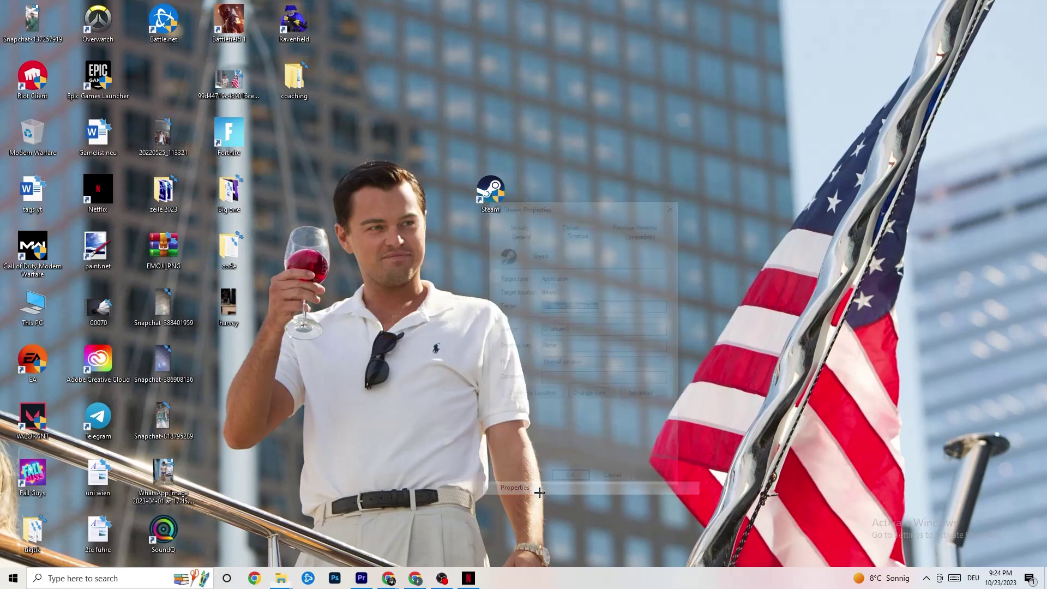
{"action": "left_click_drag", "start_coordinate": [578, 207], "coordinate": [418, 49]}
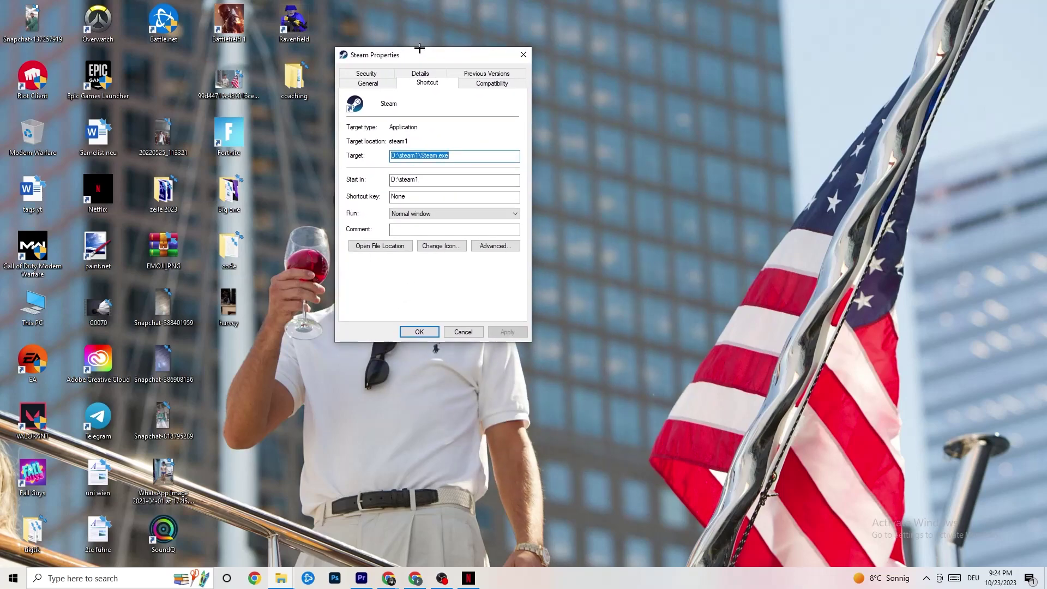
{"action": "left_click", "coordinate": [477, 83]}
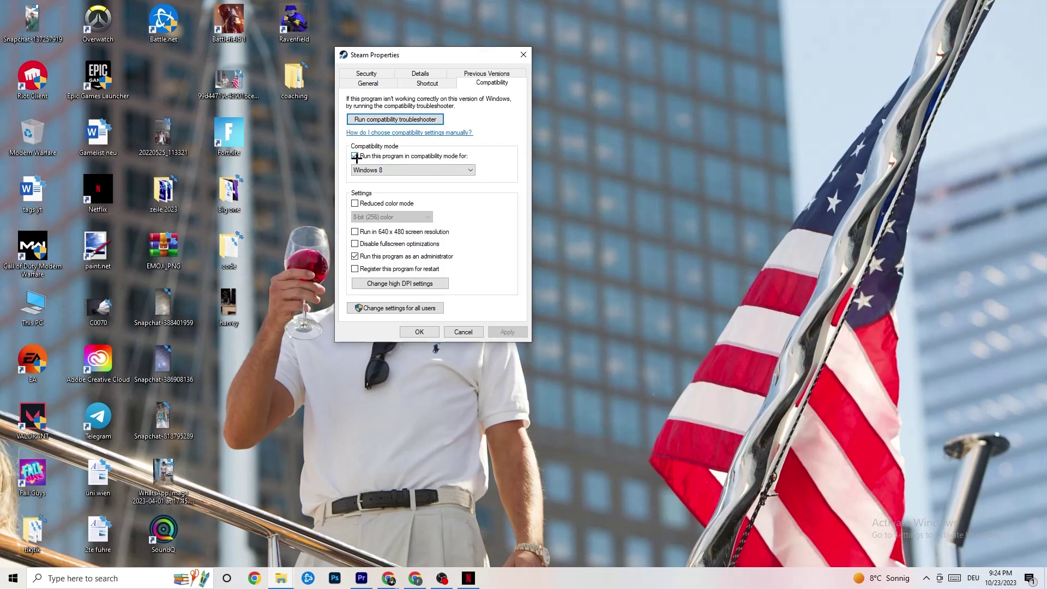
{"action": "left_click", "coordinate": [450, 169]}
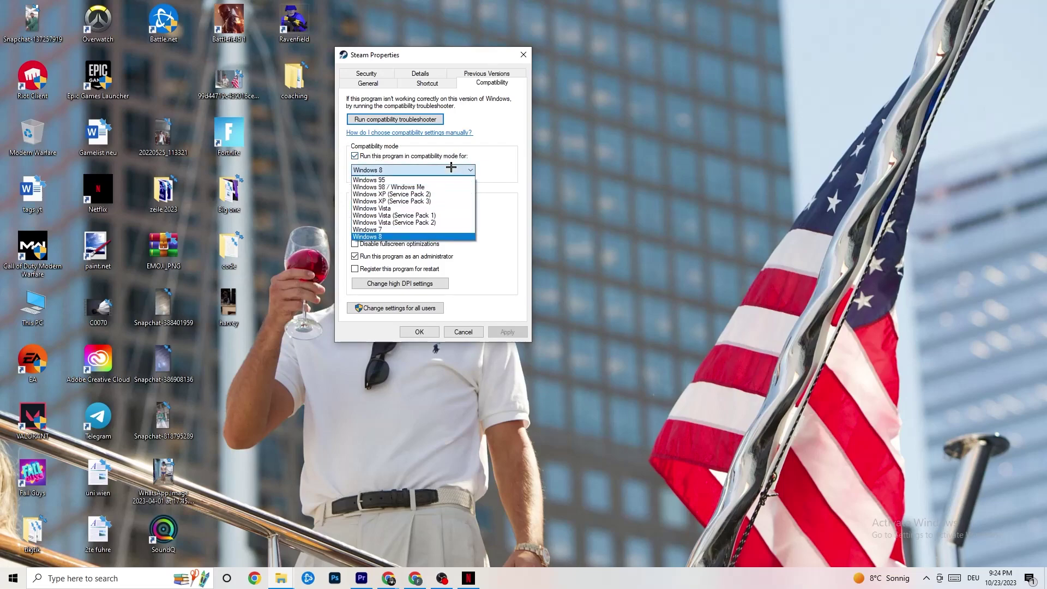
{"action": "left_click", "coordinate": [477, 155]}
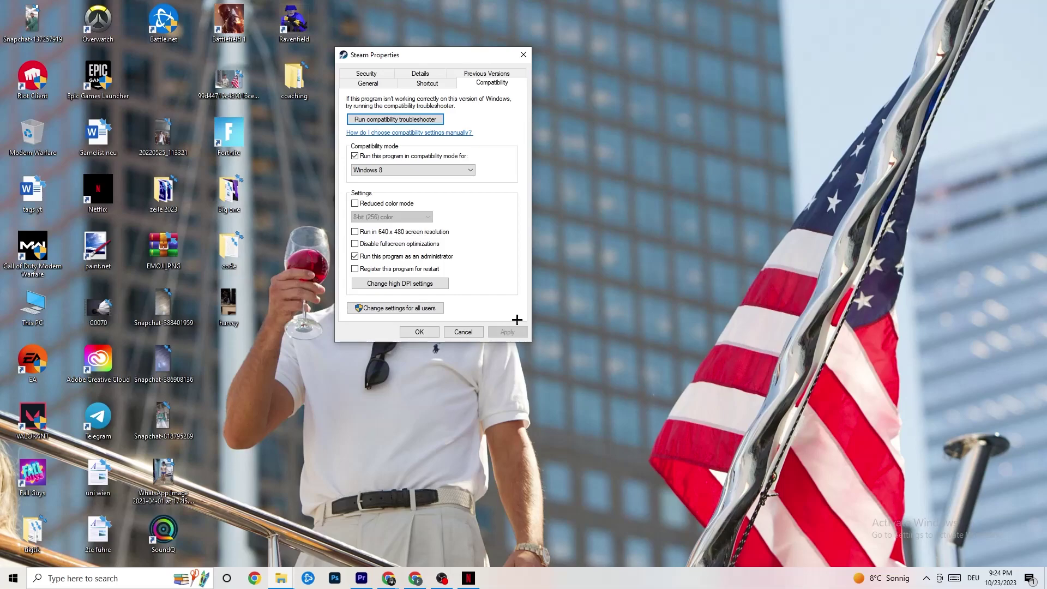
{"action": "left_click", "coordinate": [419, 332]}
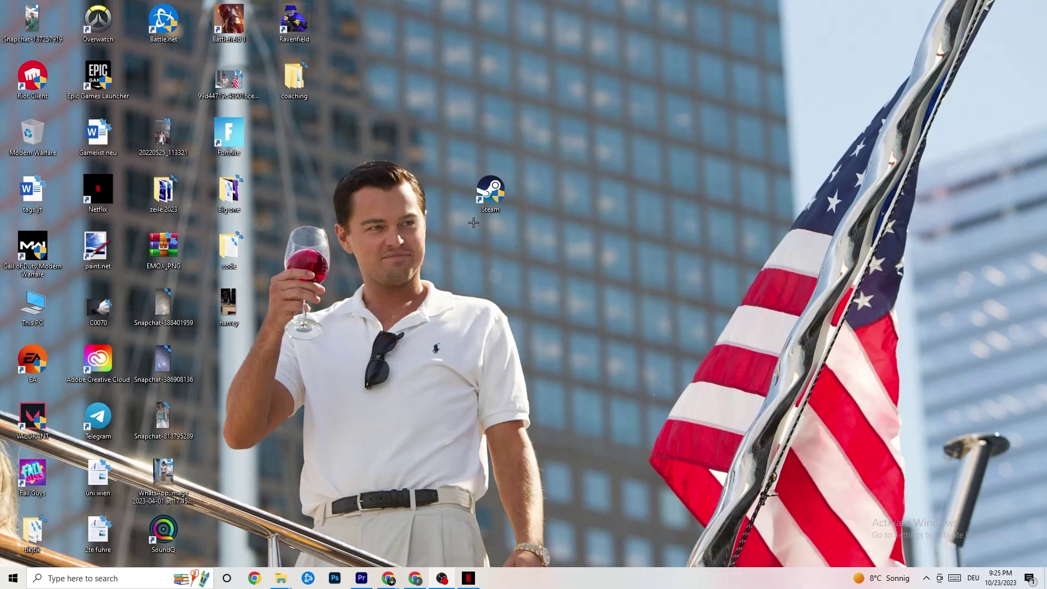
{"action": "right_click", "coordinate": [505, 206]}
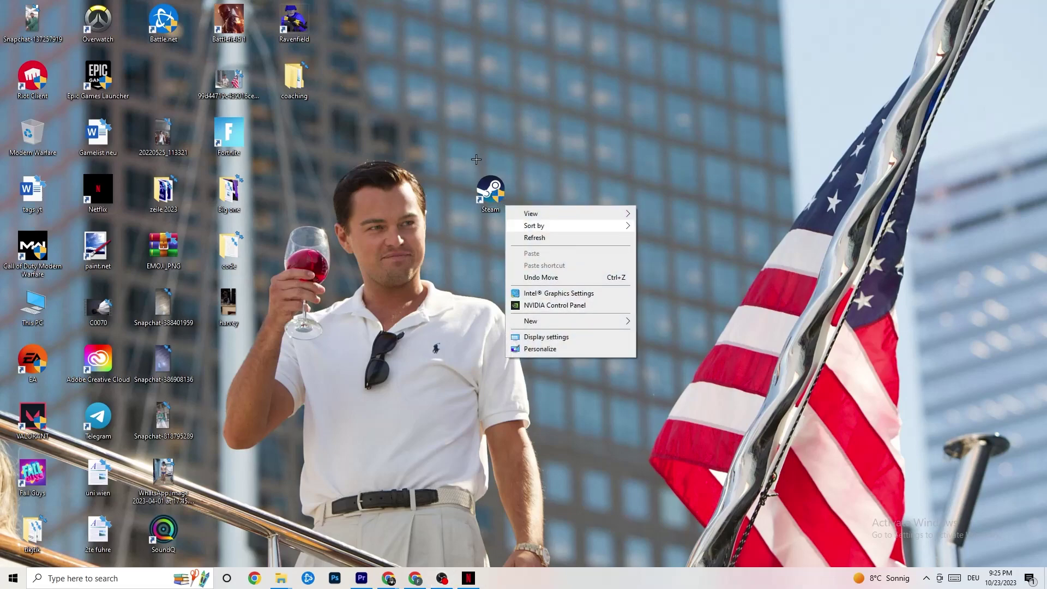
{"action": "right_click", "coordinate": [522, 112]}
{"action": "left_click", "coordinate": [390, 64]}
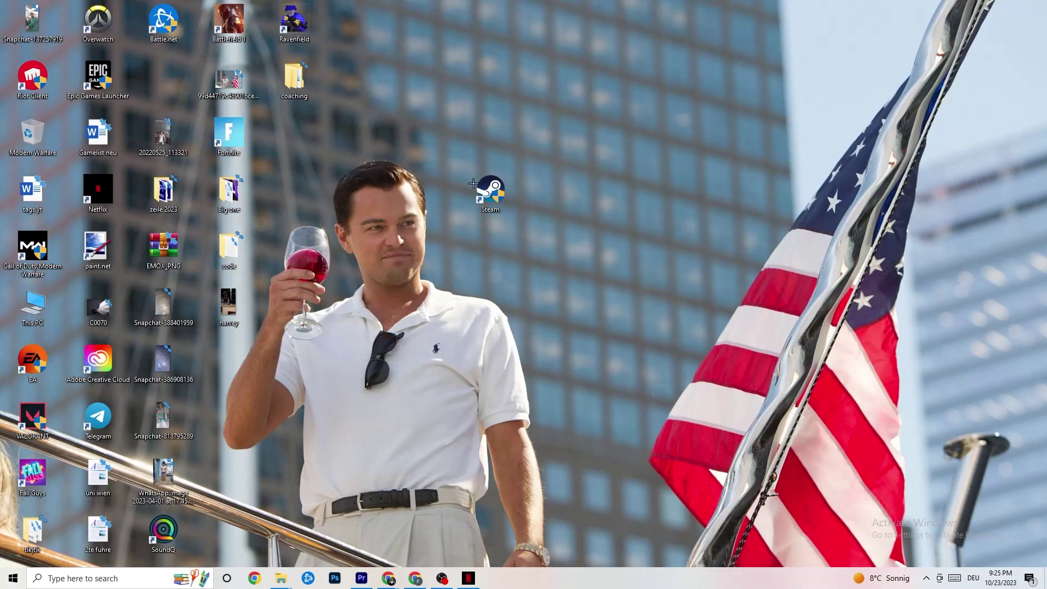
{"action": "left_click", "coordinate": [494, 199]}
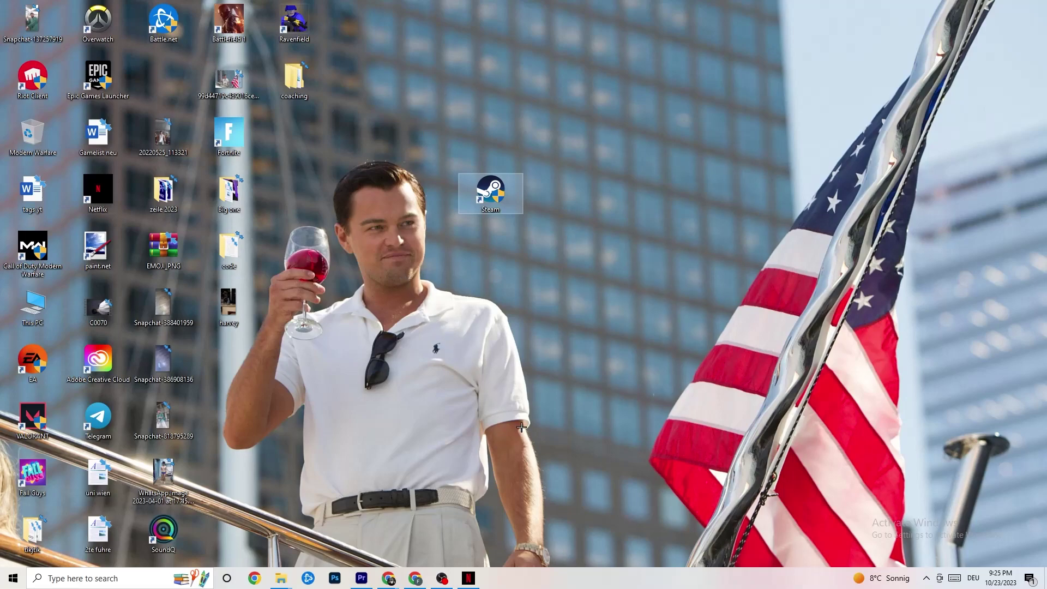
Open Task Manager maximized on the Processes tab and check Windows Explorer's actions without ending it
{"action": "right_click", "coordinate": [581, 586]}
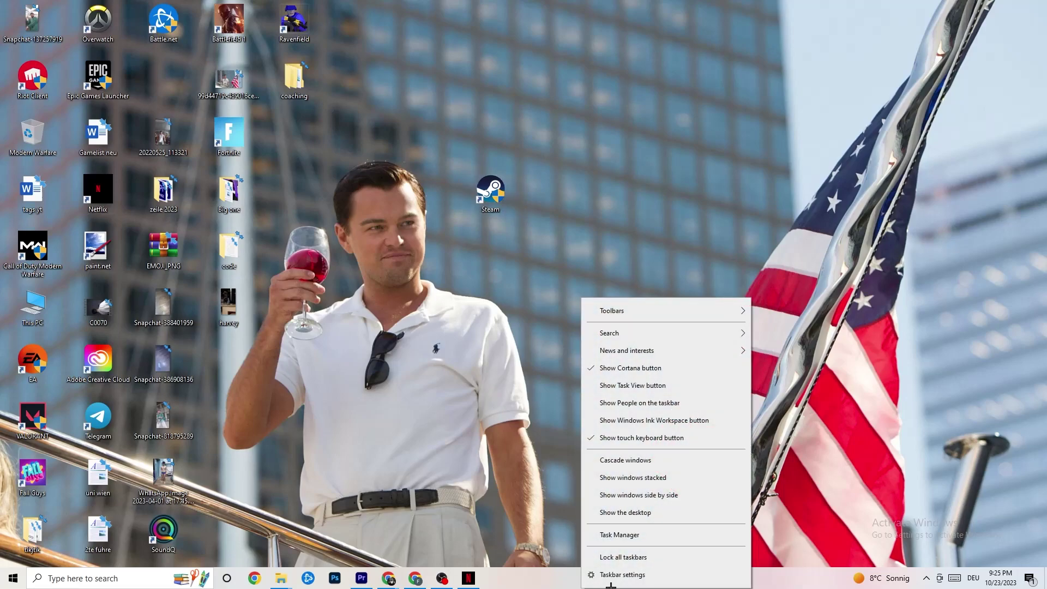
{"action": "left_click", "coordinate": [645, 535]}
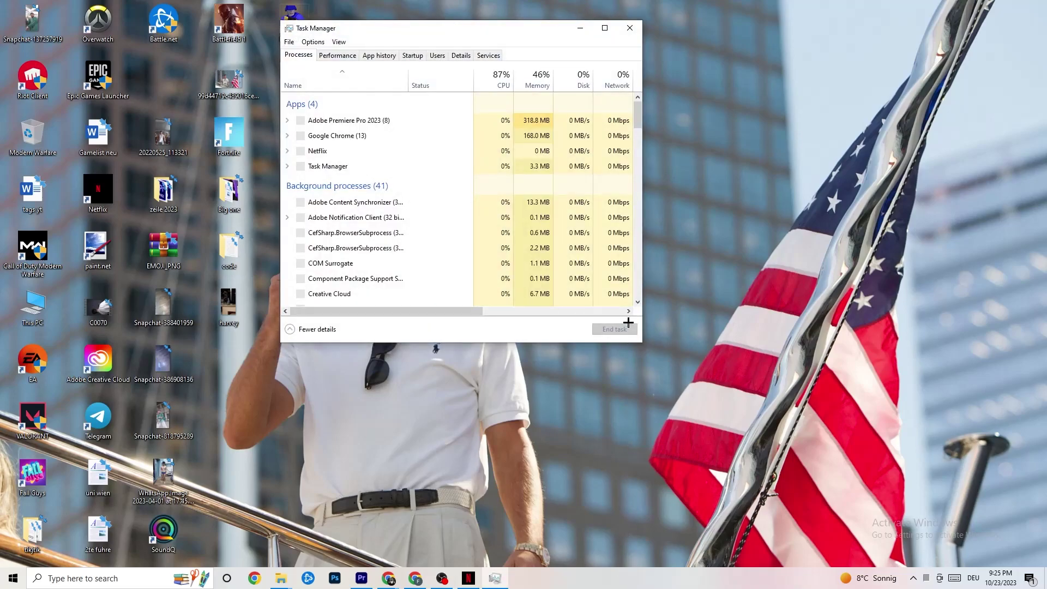
{"action": "left_click", "coordinate": [603, 31]}
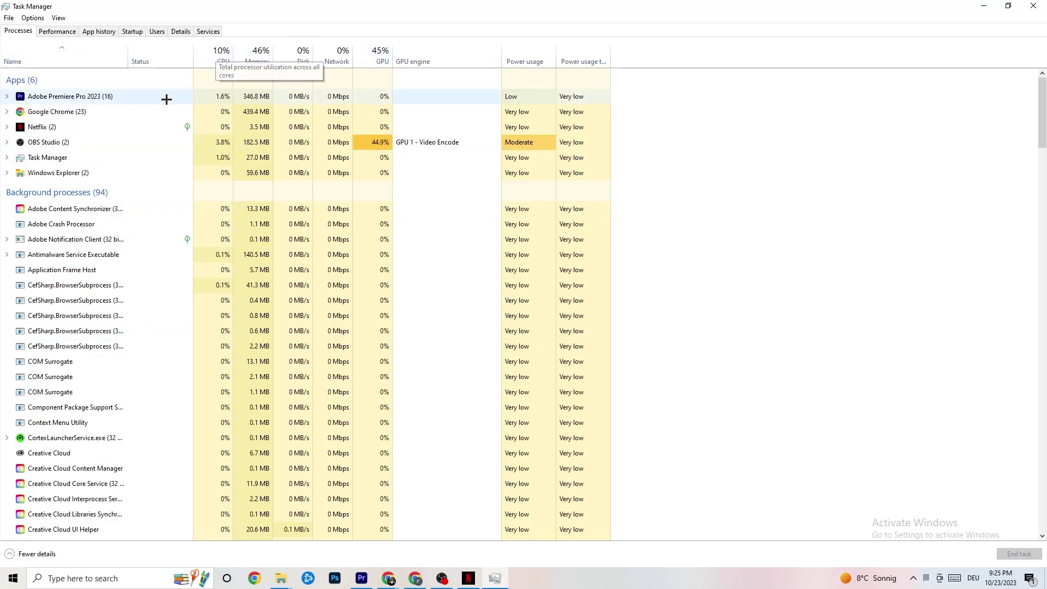
{"action": "right_click", "coordinate": [70, 174]}
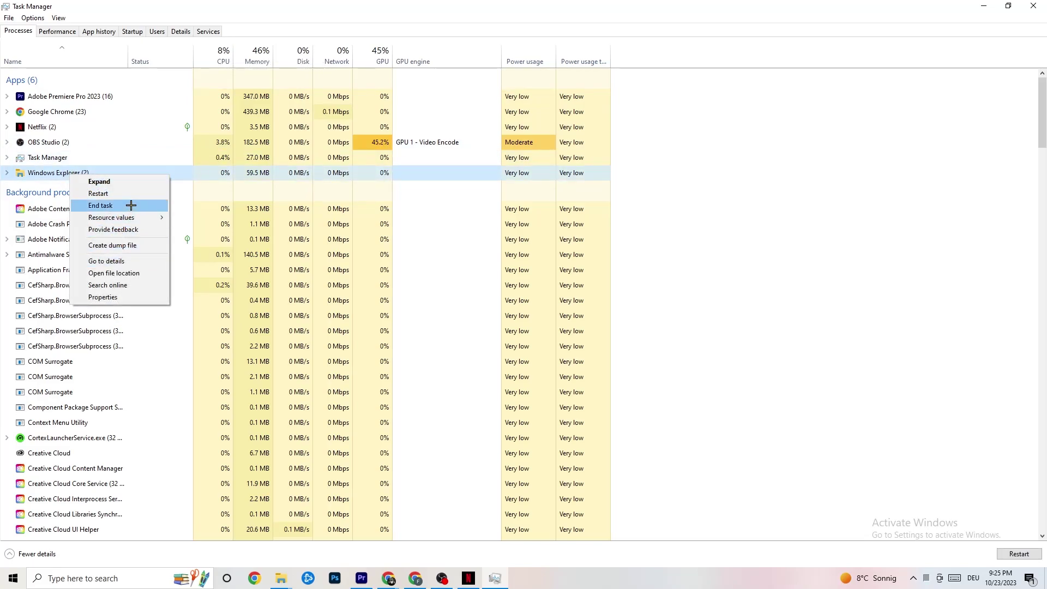
{"action": "left_click", "coordinate": [578, 182]}
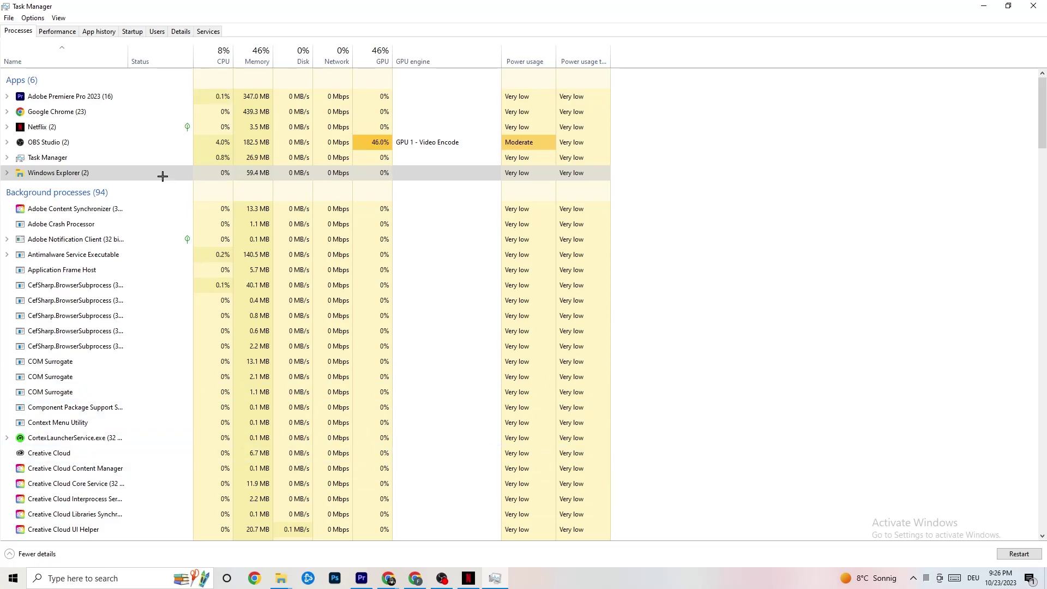
Review the Portrait Displays startup entry and Adobe Premiere Pro's priority unchanged, then close Task Manager
{"action": "left_click", "coordinate": [132, 31]}
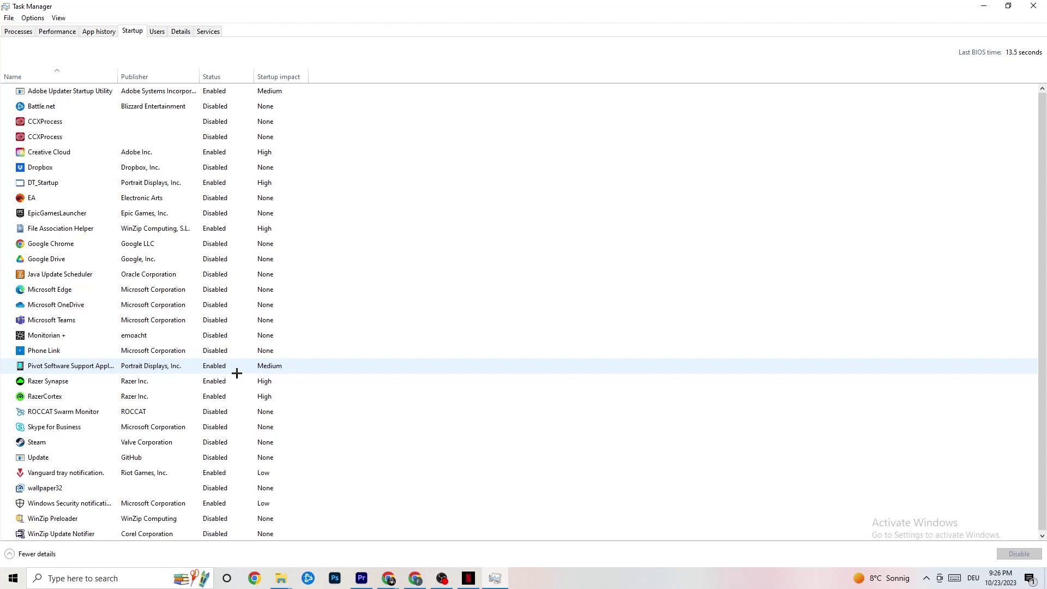
{"action": "right_click", "coordinate": [212, 365]}
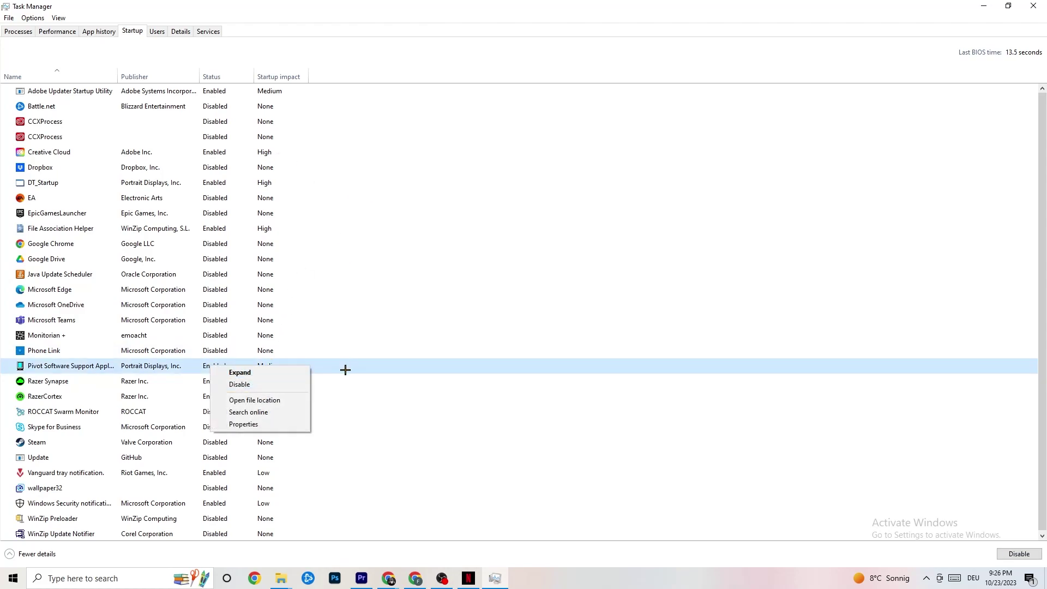
{"action": "left_click", "coordinate": [181, 33]}
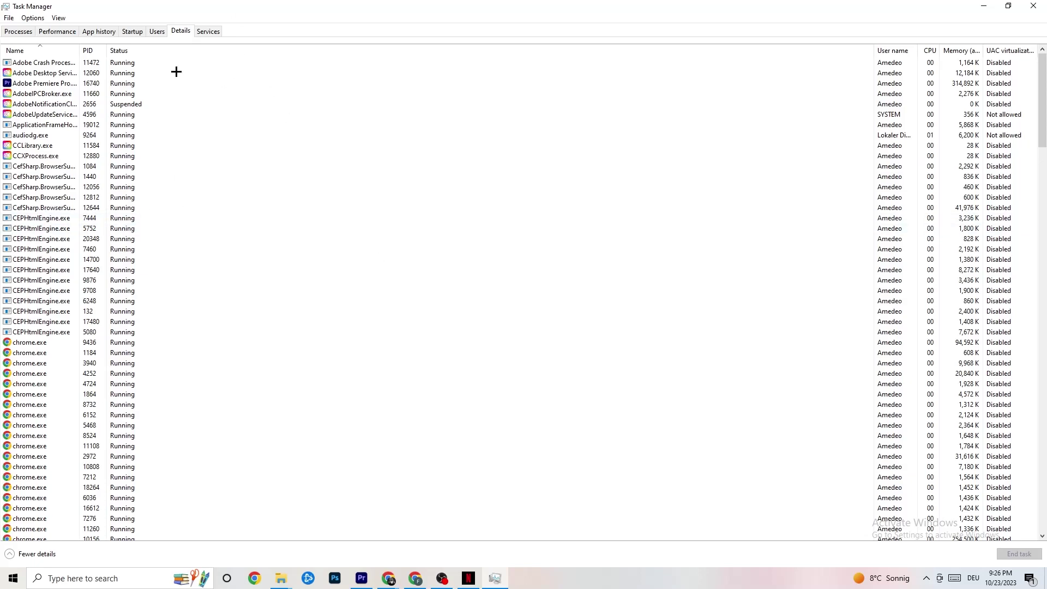
{"action": "right_click", "coordinate": [46, 88]}
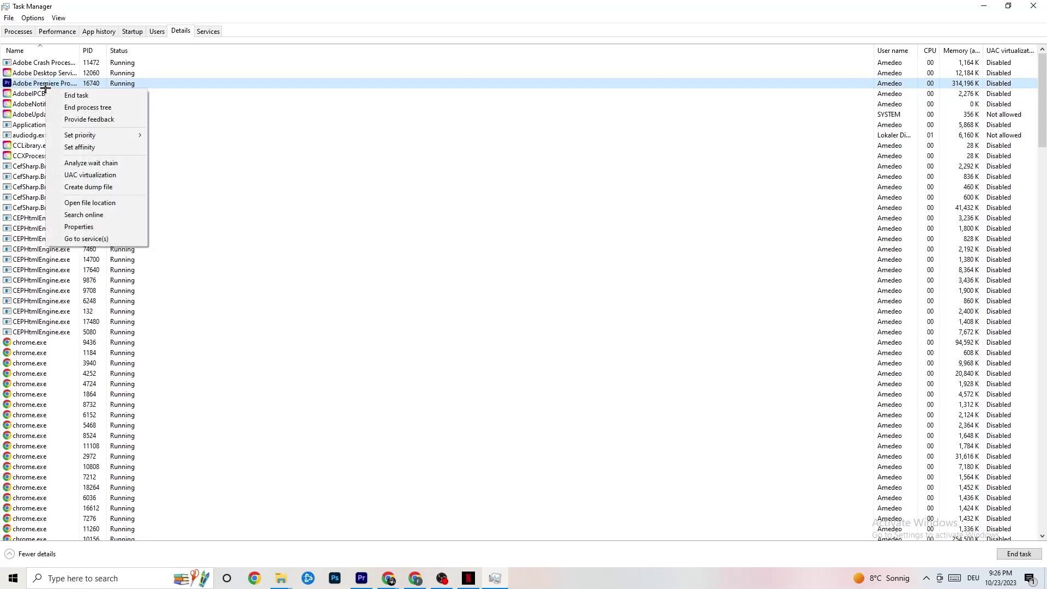
{"action": "mouse_move", "coordinate": [93, 135]}
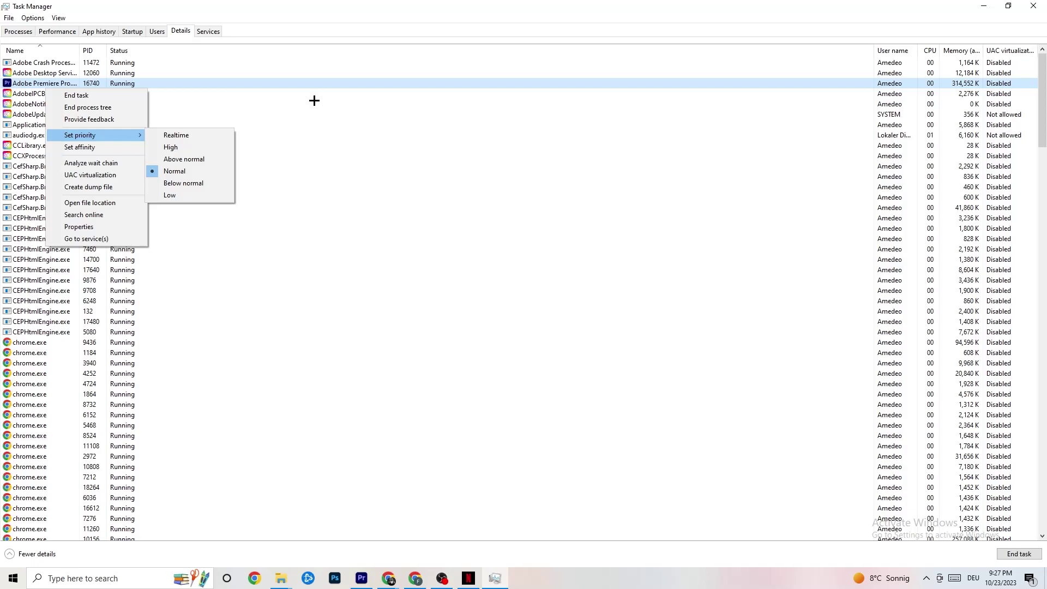
{"action": "left_click", "coordinate": [313, 102]}
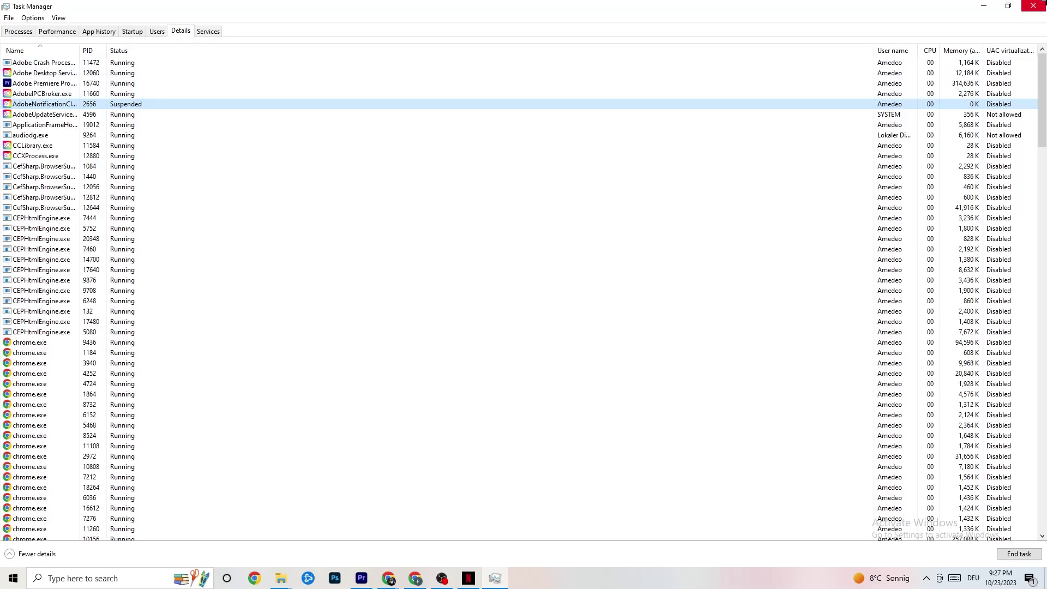
{"action": "left_click", "coordinate": [1034, 7]}
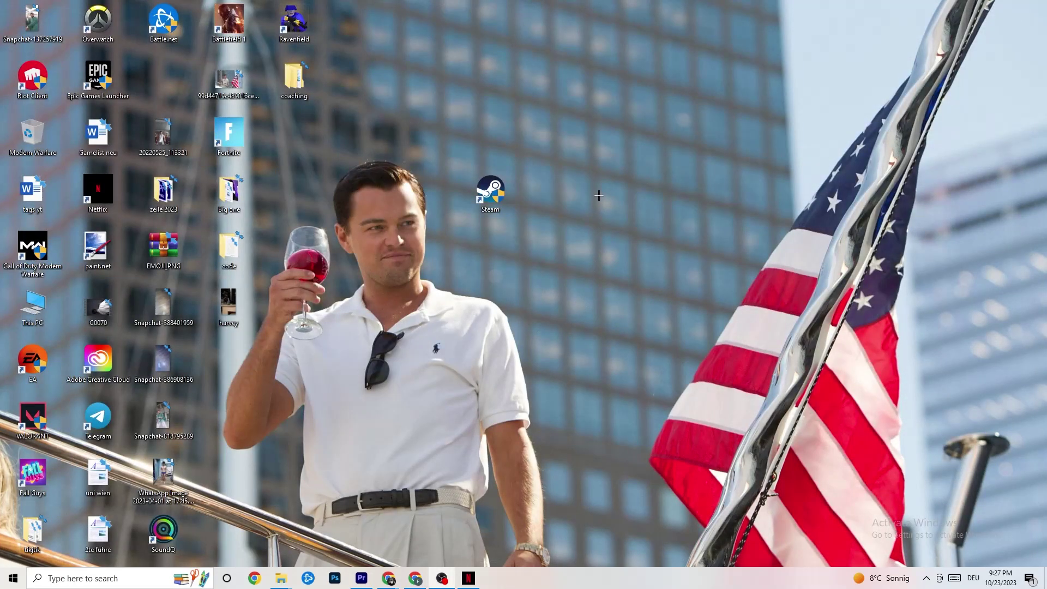
Launch NVIDIA Control Panel from the desktop context menu, landing on Change Resolution
{"action": "right_click", "coordinate": [586, 104]}
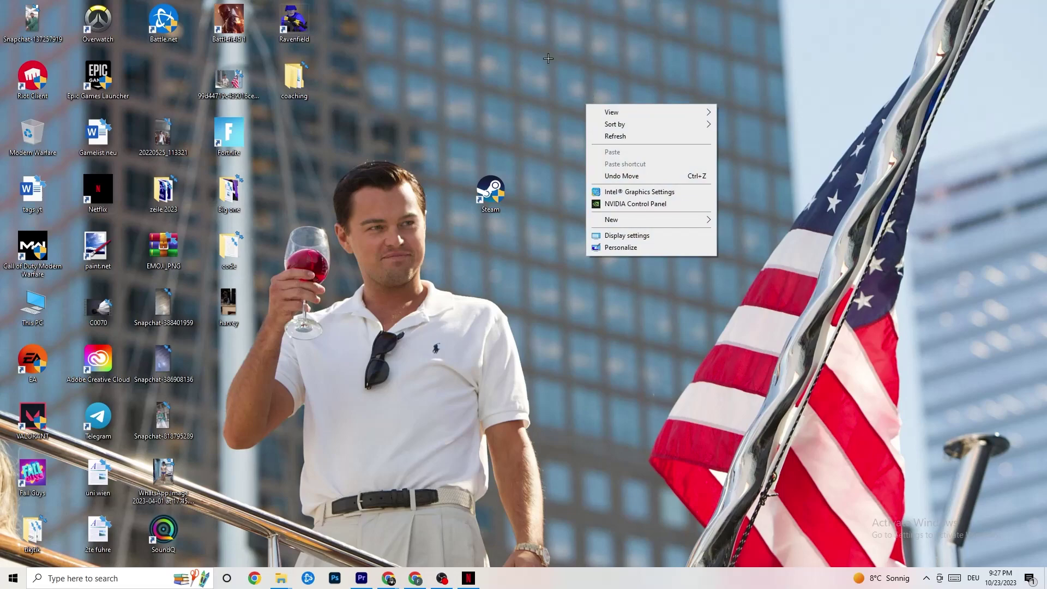
{"action": "left_click", "coordinate": [620, 205]}
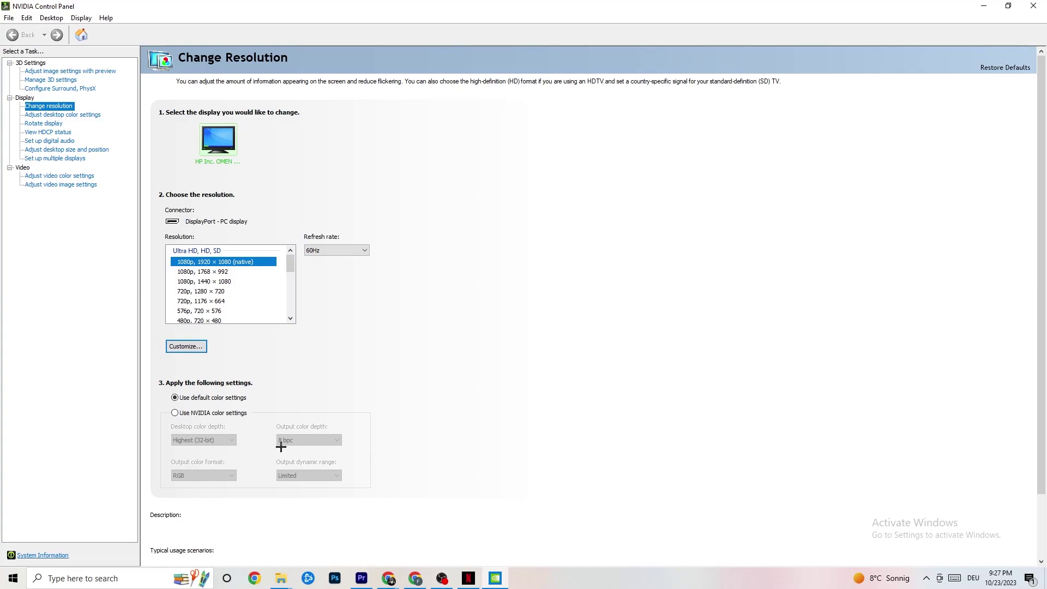
View Adjust image settings with preview, confirm 1920 × 1080 native at 60Hz, then close the panel
{"action": "left_click", "coordinate": [58, 72]}
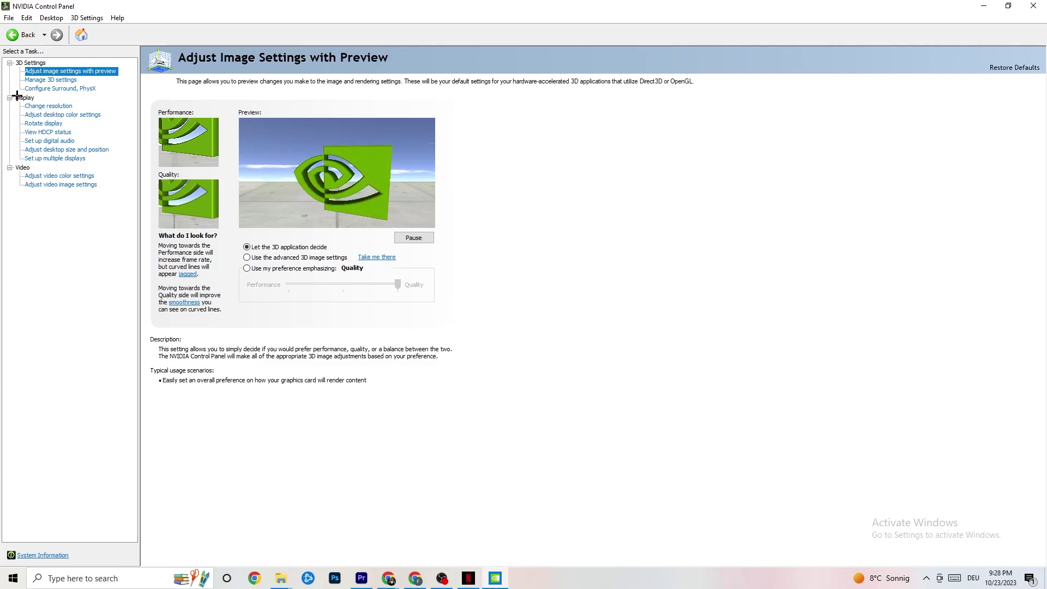
{"action": "left_click", "coordinate": [38, 107]}
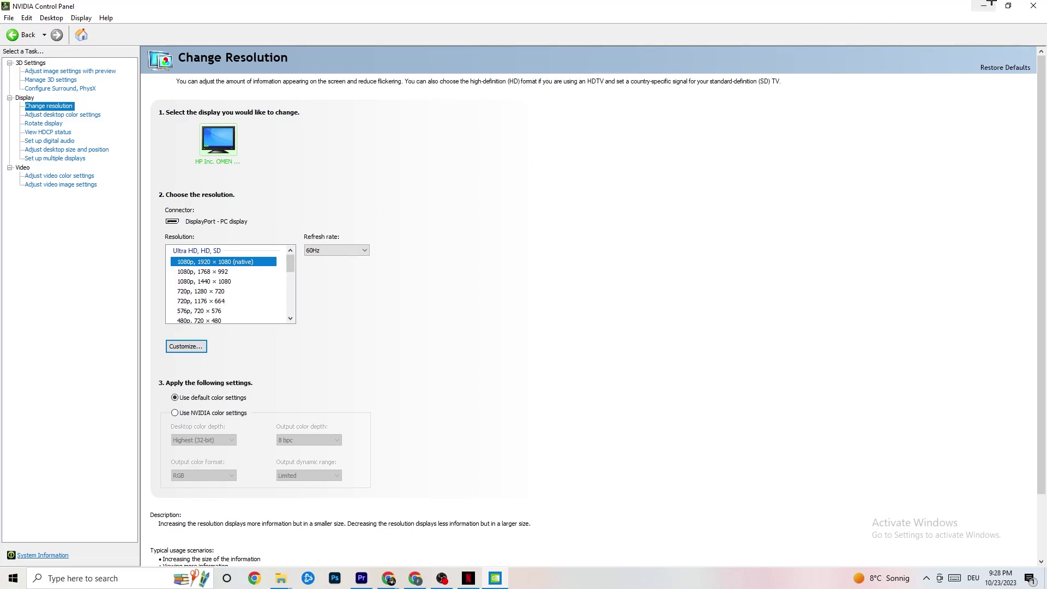
{"action": "left_click", "coordinate": [1033, 5]}
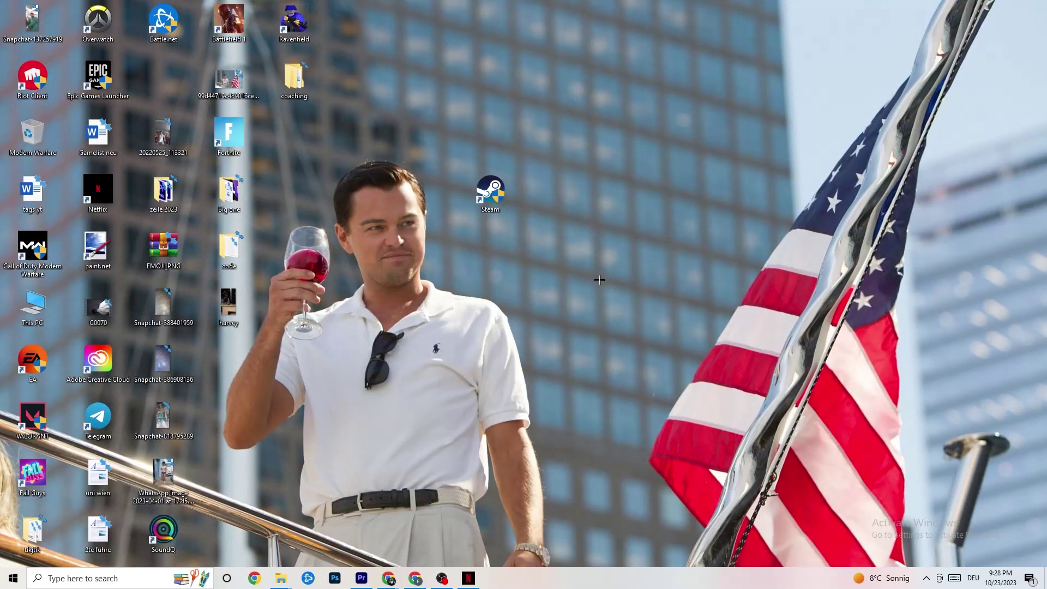